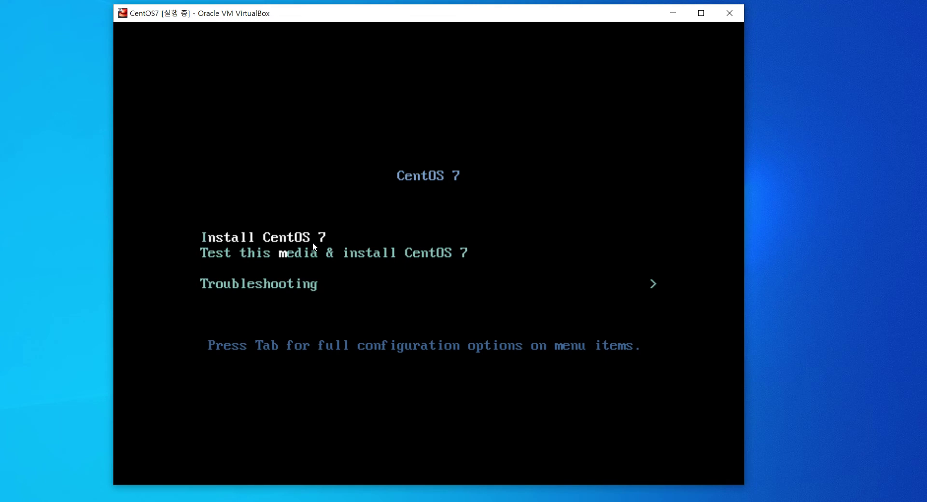
- Run the memory test from the Troubleshooting boot options, and exit it
{"action": "key", "text": "Down"}
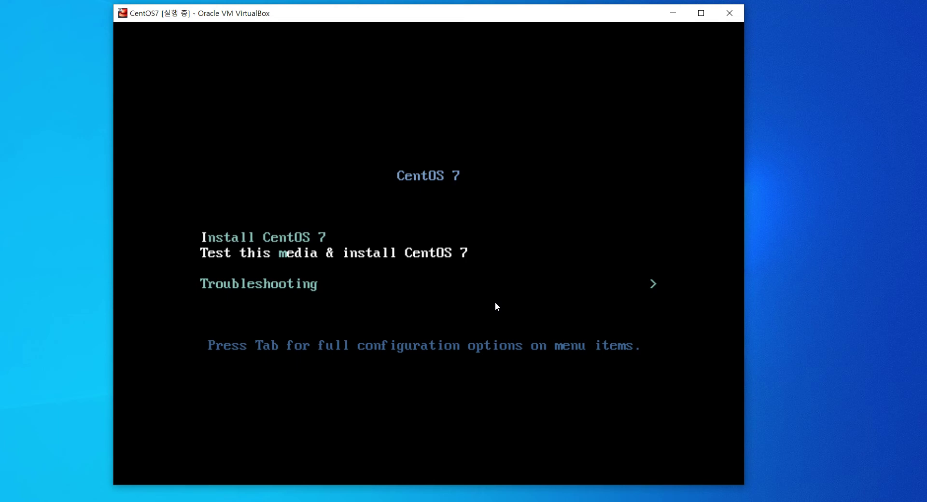
{"action": "key", "text": "Down"}
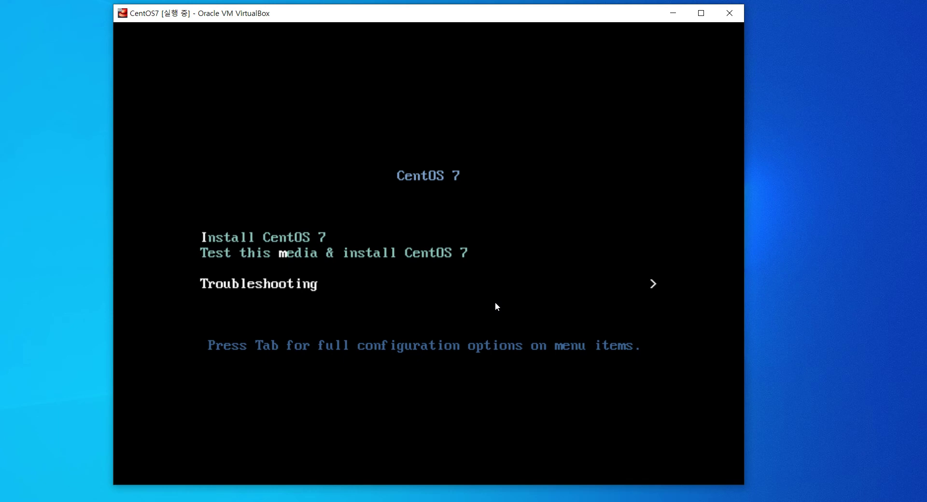
{"action": "key", "text": "Return"}
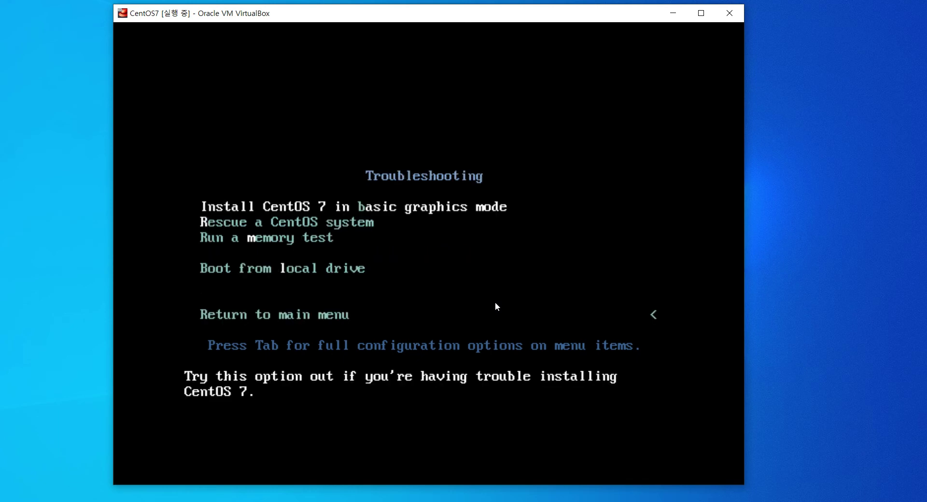
{"action": "key", "text": "Down"}
{"action": "key", "text": "Up"}
{"action": "key", "text": "Down"}
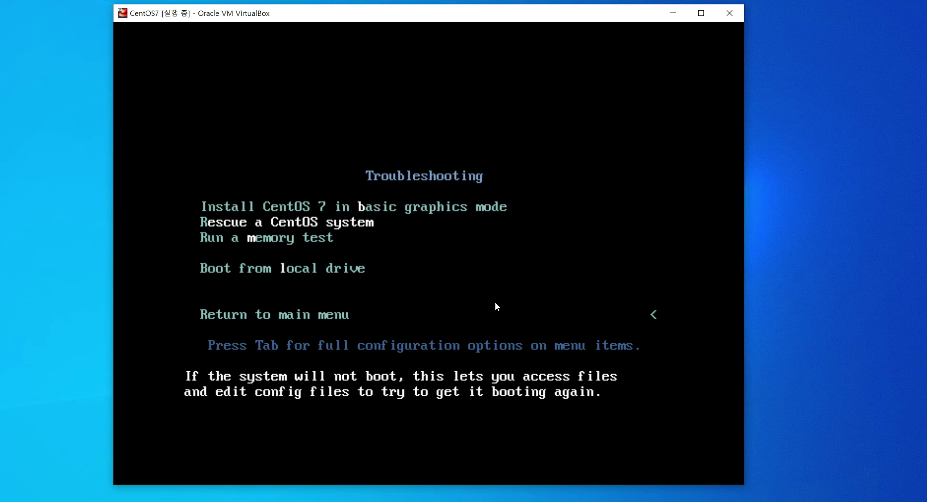
{"action": "key", "text": "Down"}
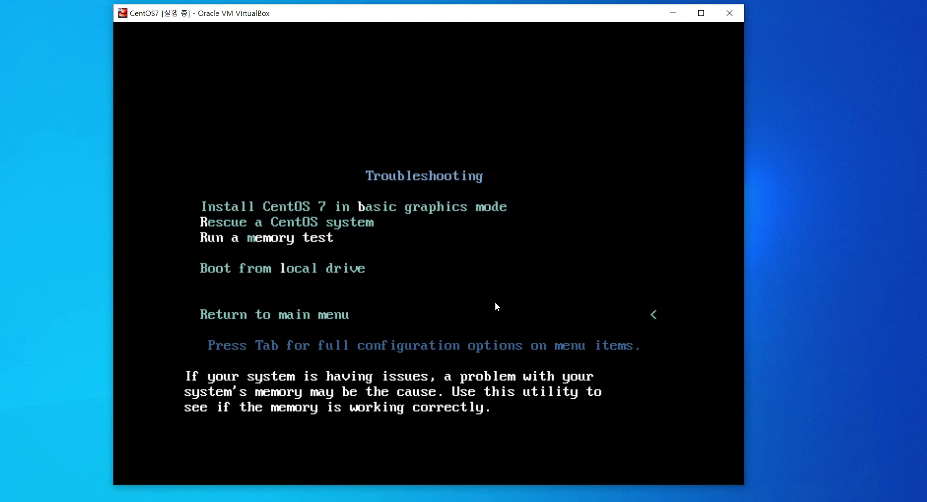
{"action": "key", "text": "Return"}
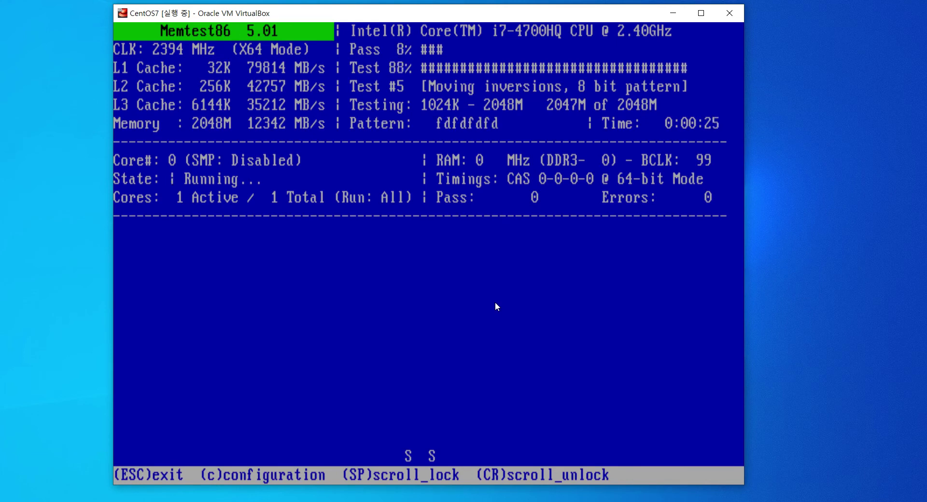
{"action": "key", "text": "Escape"}
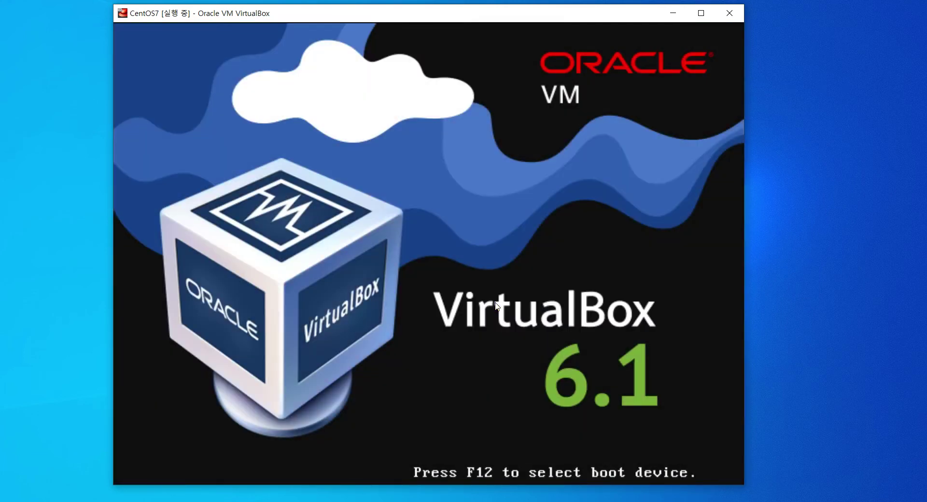
- Review the Troubleshooting boot options down to Boot from local drive, and return to the main boot menu
{"action": "key", "text": "Down"}
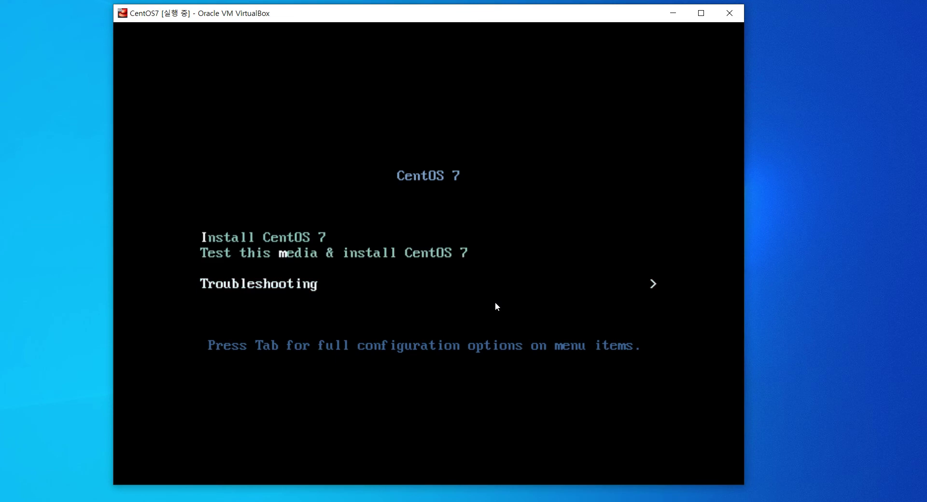
{"action": "key", "text": "Return"}
{"action": "key", "text": "Down"}
{"action": "key", "text": "Down"}
{"action": "key", "text": "Down"}
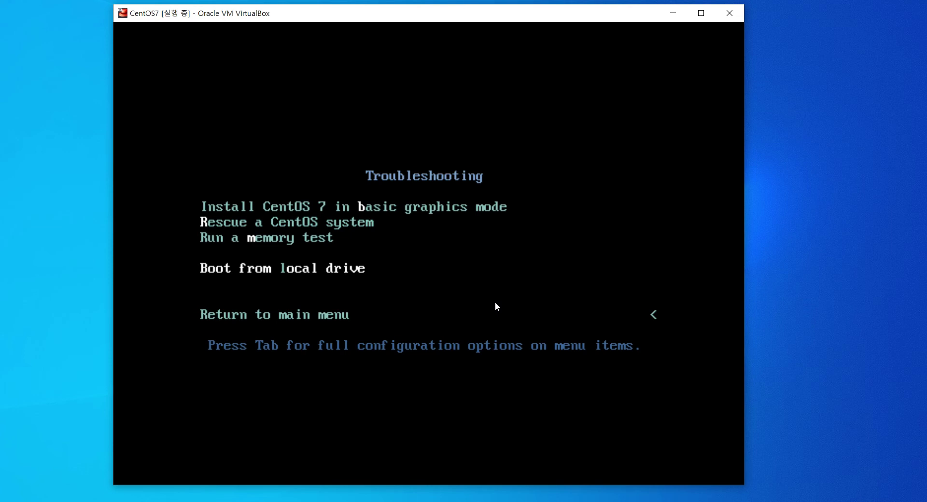
{"action": "key", "text": "Down"}
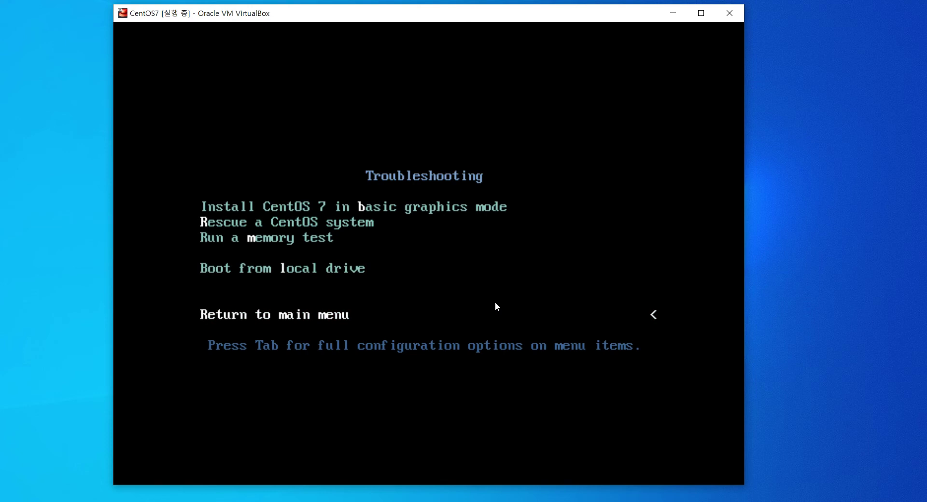
{"action": "key", "text": "Return"}
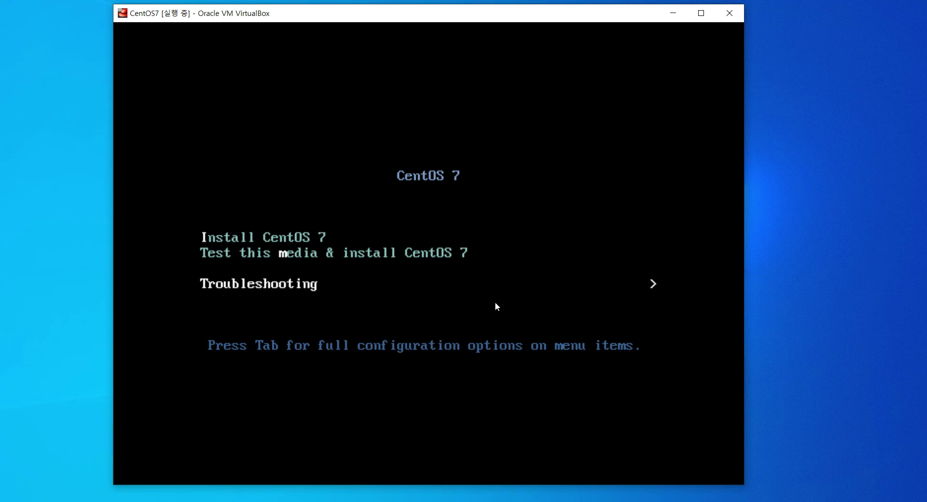
- Boot the virtual machine with "Test this media & install CentOS 7"
{"action": "key", "text": "Up"}
{"action": "key", "text": "Up"}
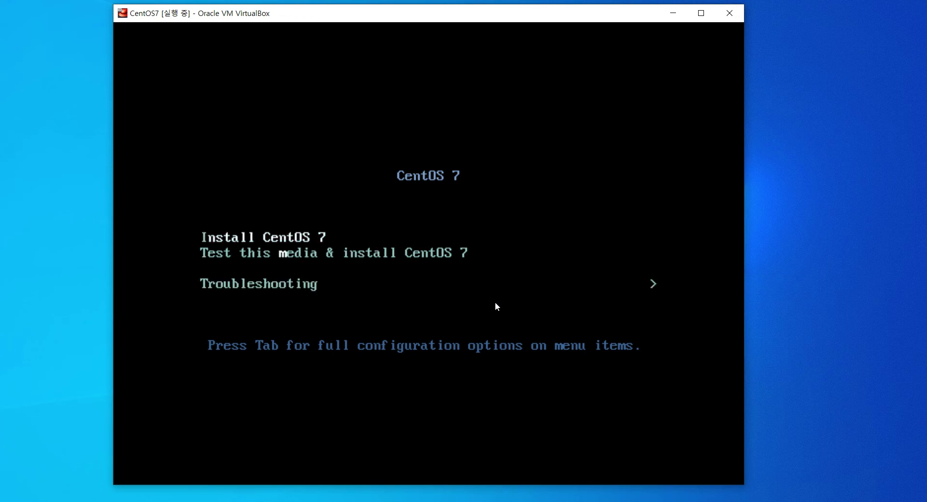
{"action": "key", "text": "Down"}
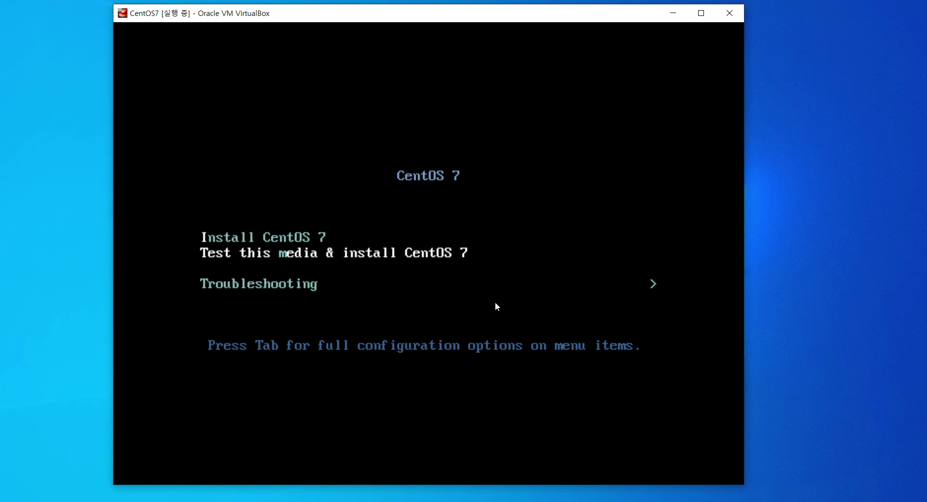
{"action": "key", "text": "Return"}
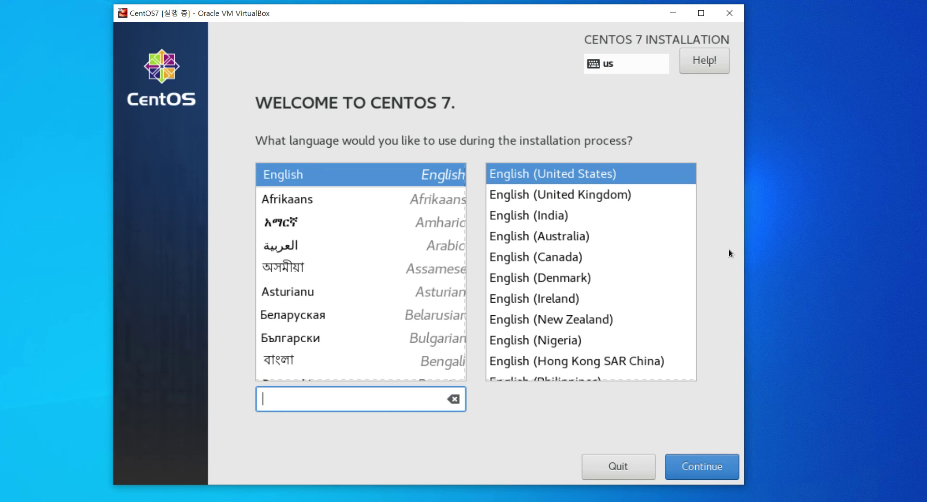
{"action": "scroll", "coordinate": [329, 301], "scroll_direction": "down", "scroll_amount": 5}
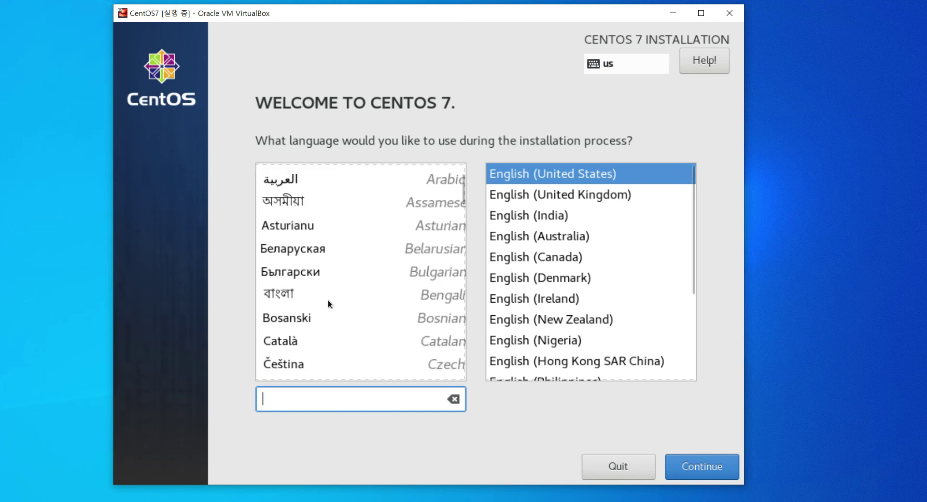
{"action": "scroll", "coordinate": [323, 305], "scroll_direction": "down", "scroll_amount": 5}
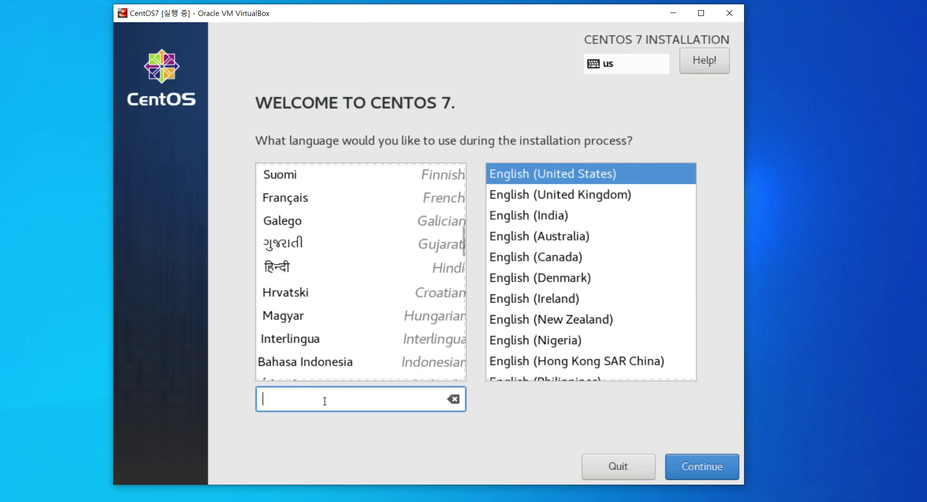
{"action": "type", "text": "gk"}
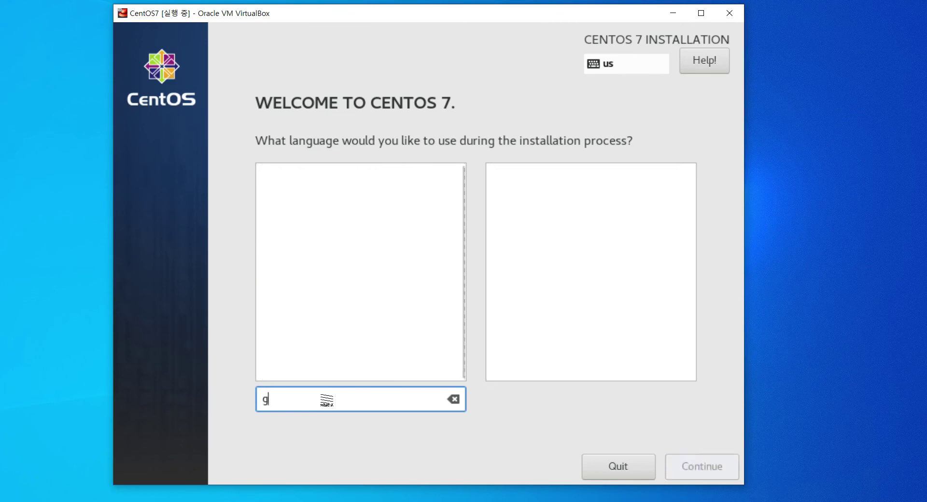
{"action": "key", "text": "BackSpace"}
{"action": "key", "text": "BackSpace"}
{"action": "type", "text": "gks"}
{"action": "key", "text": "BackSpace"}
{"action": "key", "text": "BackSpace"}
{"action": "key", "text": "BackSpace"}
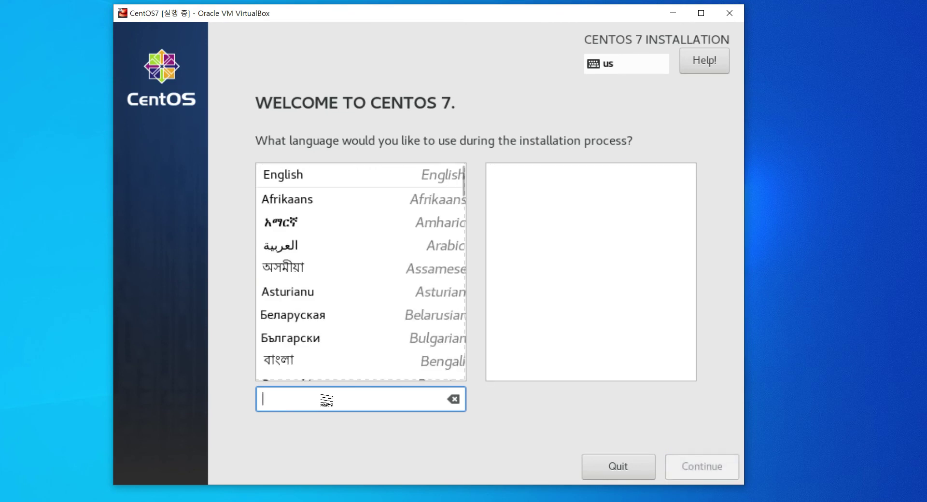
{"action": "type", "text": "gk"}
{"action": "key", "text": "BackSpace"}
{"action": "key", "text": "BackSpace"}
{"action": "type", "text": "gk"}
{"action": "key", "text": "BackSpace"}
{"action": "key", "text": "BackSpace"}
- Choose Korean, 한국어 (대한민국), as the installation language and continue to the installation summary
{"action": "scroll", "coordinate": [309, 322], "scroll_direction": "down", "scroll_amount": 3}
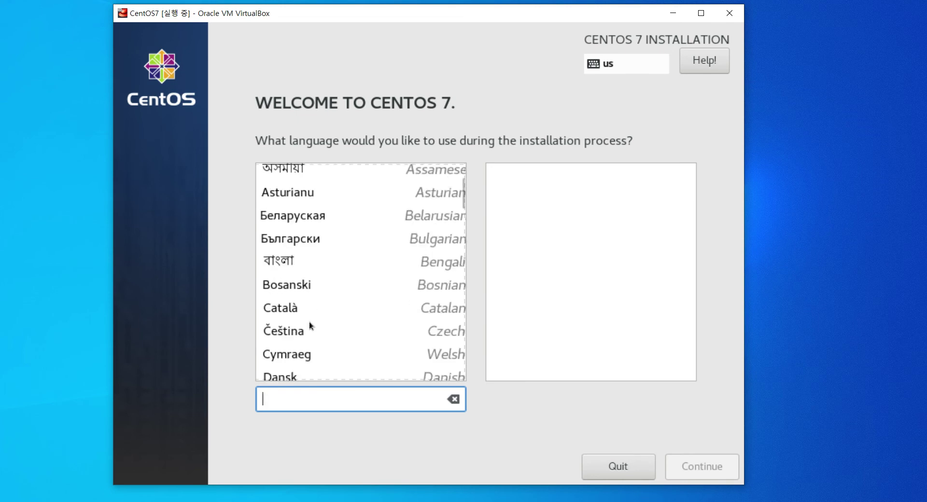
{"action": "scroll", "coordinate": [309, 322], "scroll_direction": "down", "scroll_amount": 5}
{"action": "scroll", "coordinate": [309, 321], "scroll_direction": "down", "scroll_amount": 7}
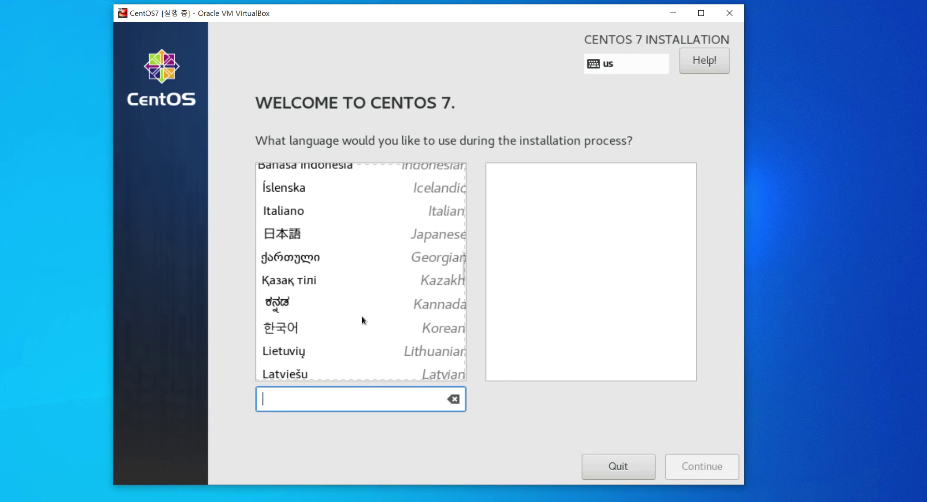
{"action": "scroll", "coordinate": [372, 303], "scroll_direction": "down", "scroll_amount": 1}
{"action": "left_click", "coordinate": [292, 297]}
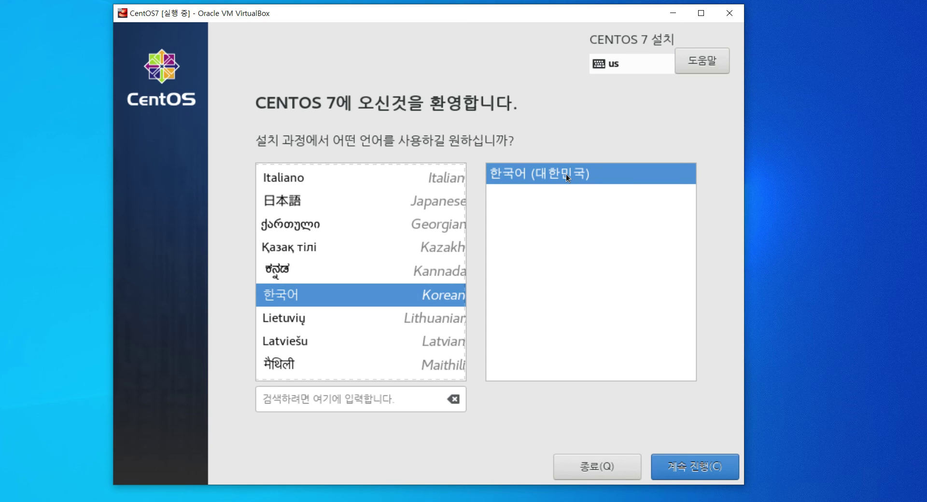
{"action": "left_click", "coordinate": [712, 470]}
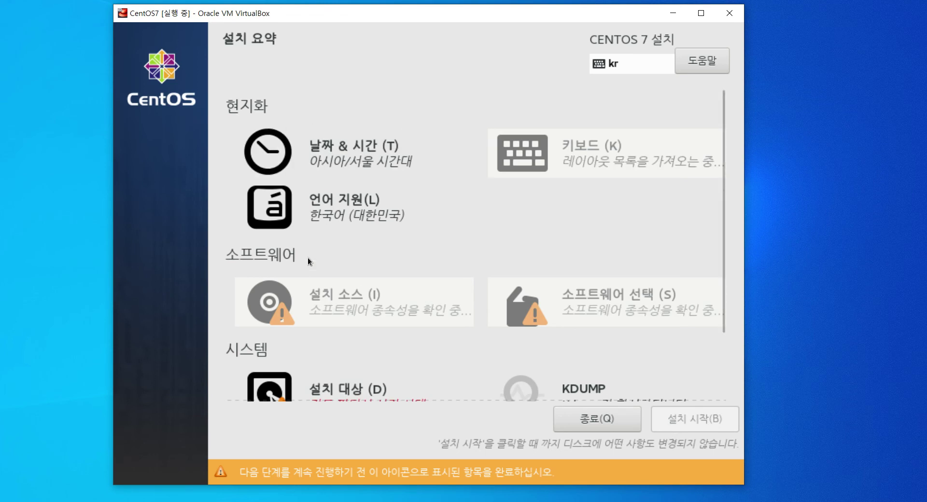
- Look through the installation summary categories and open the date and time settings (날짜 & 시간)
{"action": "scroll", "coordinate": [308, 257], "scroll_direction": "down", "scroll_amount": 2}
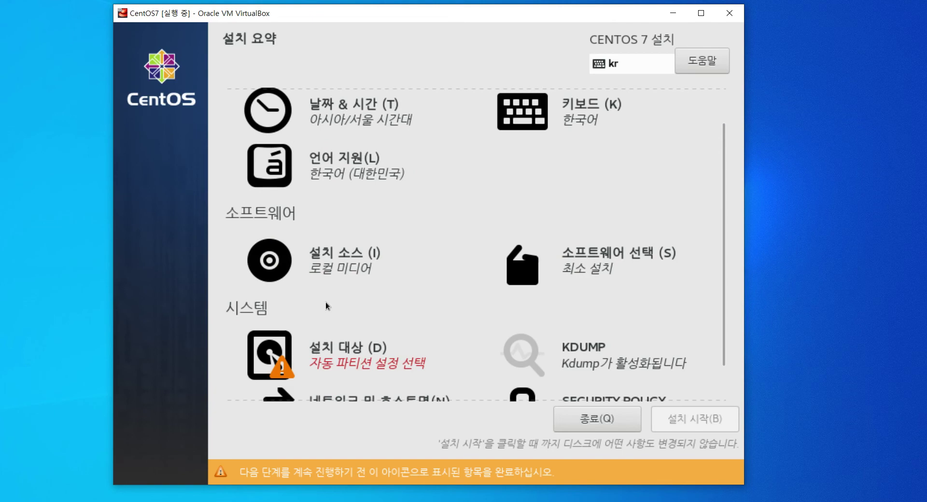
{"action": "scroll", "coordinate": [328, 300], "scroll_direction": "down", "scroll_amount": 2}
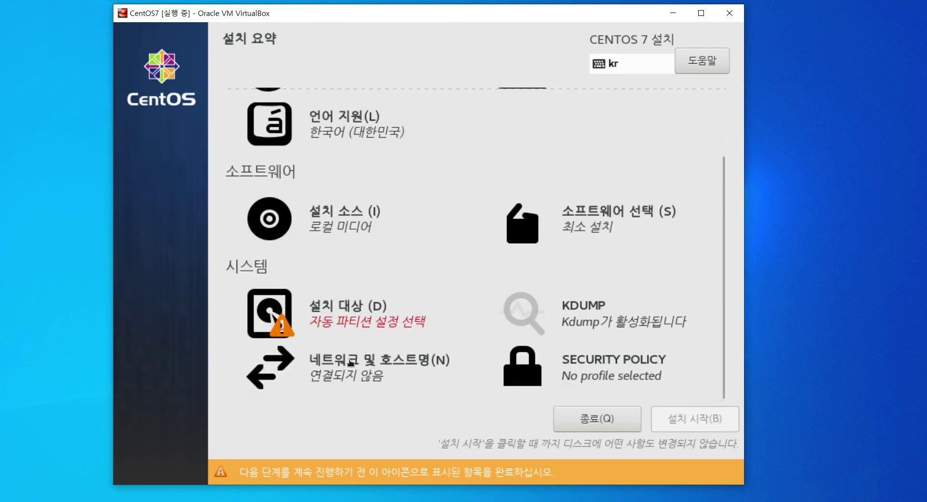
{"action": "scroll", "coordinate": [348, 359], "scroll_direction": "up", "scroll_amount": 4}
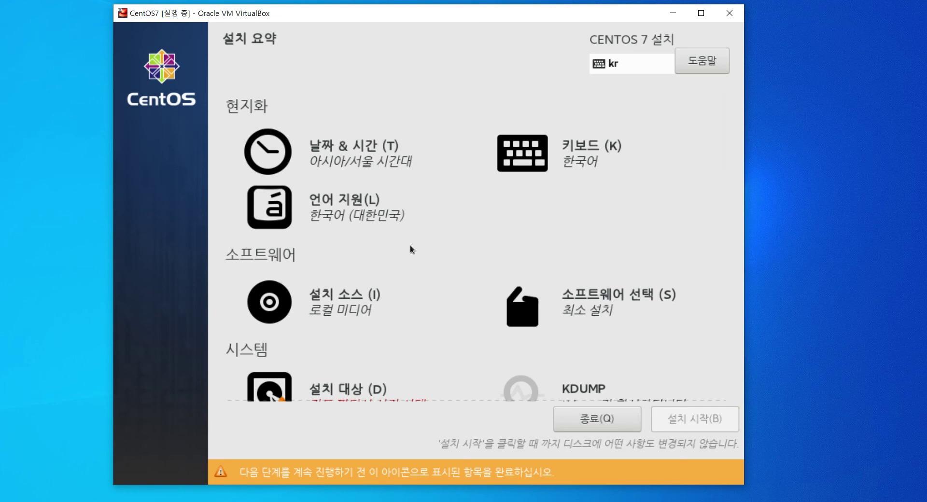
{"action": "left_click", "coordinate": [370, 160]}
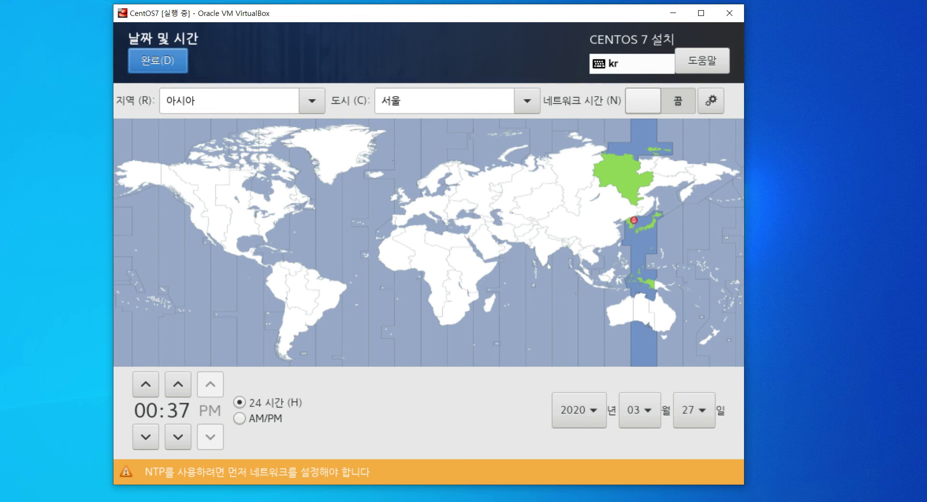
{"action": "mouse_move", "coordinate": [413, 200]}
{"action": "left_mouse_down"}
{"action": "mouse_move", "coordinate": [400, 190]}
{"action": "mouse_move", "coordinate": [394, 205]}
{"action": "mouse_move", "coordinate": [415, 203]}
{"action": "left_mouse_up"}
{"action": "left_click_drag", "start_coordinate": [409, 113], "coordinate": [413, 173]}
{"action": "mouse_move", "coordinate": [407, 207]}
{"action": "left_mouse_down"}
{"action": "mouse_move", "coordinate": [393, 367]}
{"action": "mouse_move", "coordinate": [404, 381]}
{"action": "mouse_move", "coordinate": [472, 355]}
{"action": "mouse_move", "coordinate": [465, 391]}
{"action": "mouse_move", "coordinate": [479, 383]}
{"action": "left_mouse_up"}
{"action": "mouse_move", "coordinate": [353, 365]}
{"action": "left_mouse_down"}
{"action": "mouse_move", "coordinate": [341, 374]}
{"action": "mouse_move", "coordinate": [354, 380]}
{"action": "mouse_move", "coordinate": [353, 373]}
{"action": "mouse_move", "coordinate": [367, 397]}
{"action": "left_mouse_up"}
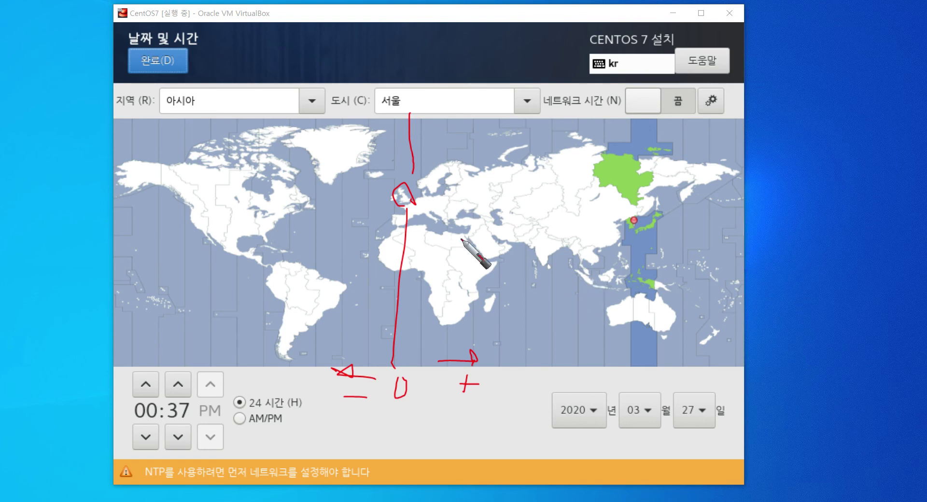
{"action": "left_click_drag", "start_coordinate": [487, 376], "coordinate": [486, 397]}
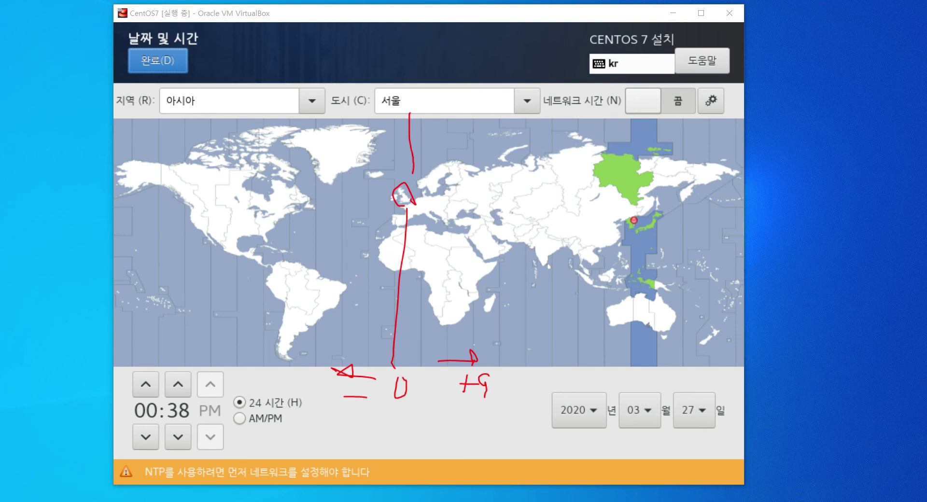
{"action": "key", "text": "Escape"}
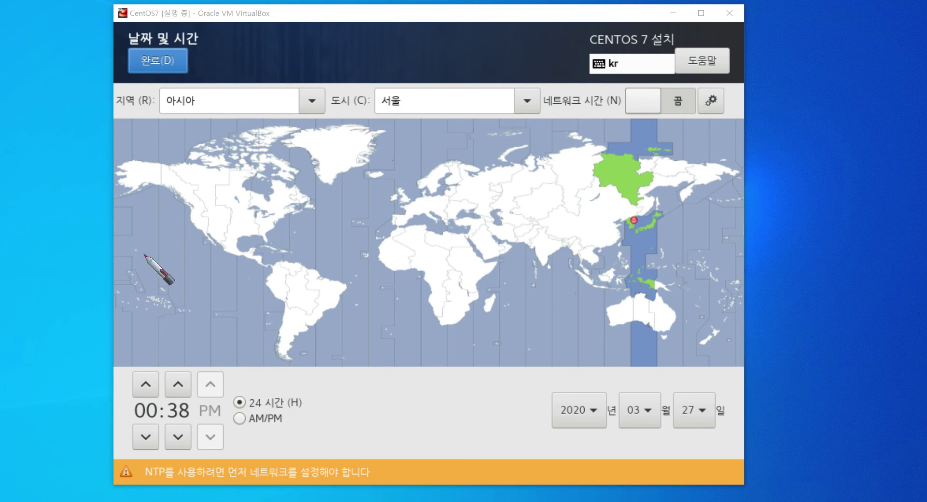
{"action": "left_click", "coordinate": [312, 101]}
{"action": "left_click", "coordinate": [313, 103]}
{"action": "left_click", "coordinate": [313, 103]}
{"action": "left_click", "coordinate": [313, 103]}
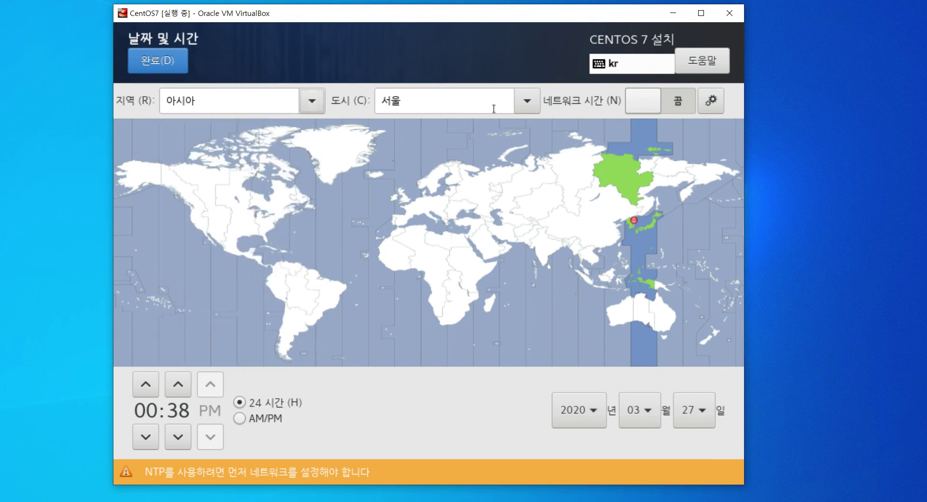
{"action": "left_click", "coordinate": [528, 104]}
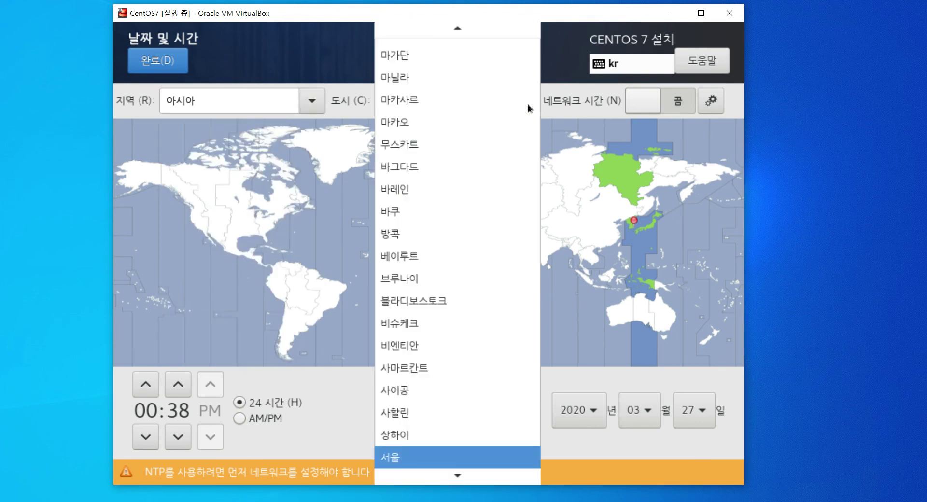
{"action": "left_click", "coordinate": [528, 105]}
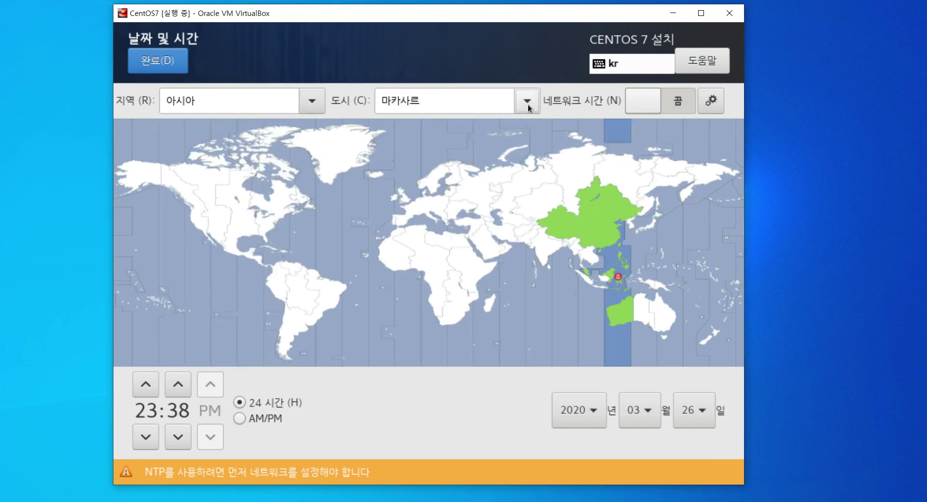
- Set the time zone city to Seoul (서울) on the world map and complete the date and time settings
{"action": "left_click", "coordinate": [637, 225]}
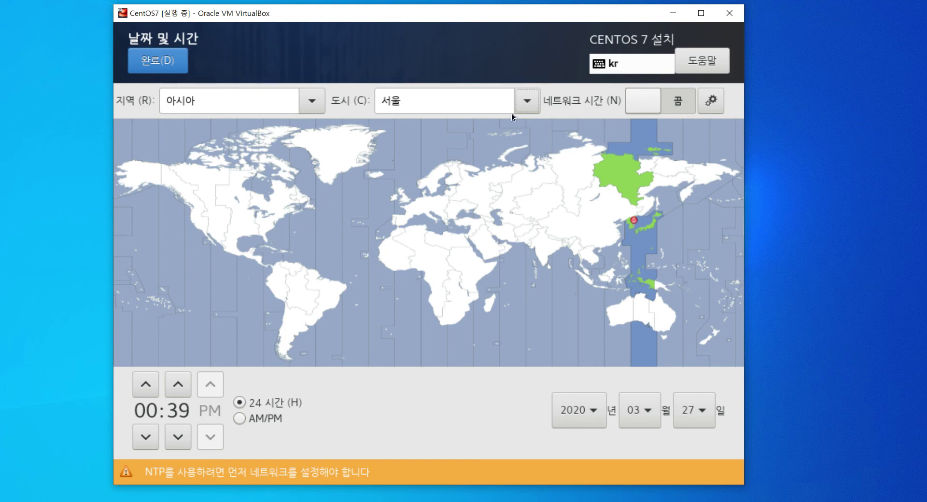
{"action": "left_click", "coordinate": [164, 59]}
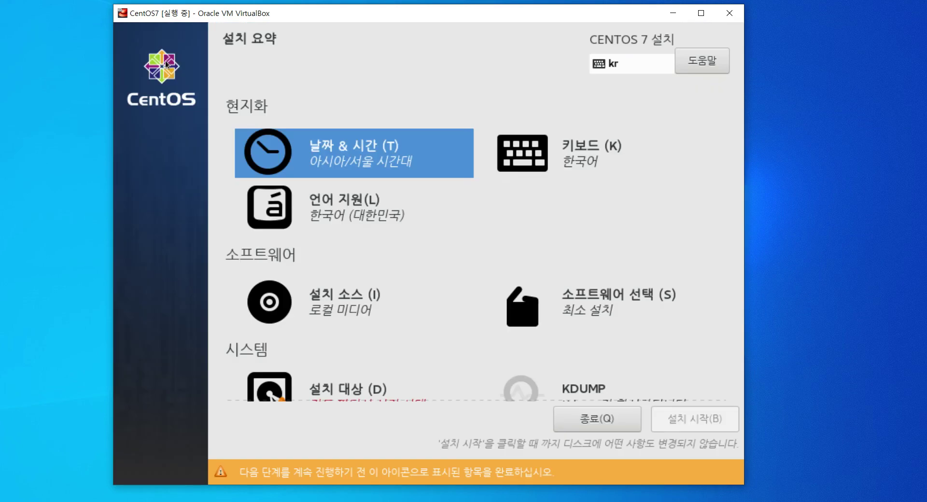
- Review the keyboard (키보드), language support (언어 지원) and installation source (설치 소스) settings, returning to the installation summary after each
{"action": "left_click", "coordinate": [600, 157]}
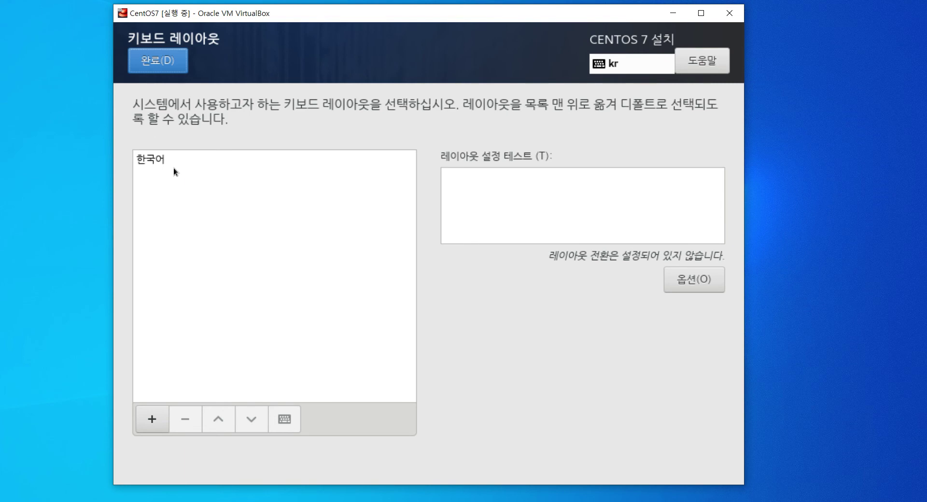
{"action": "left_click", "coordinate": [165, 60]}
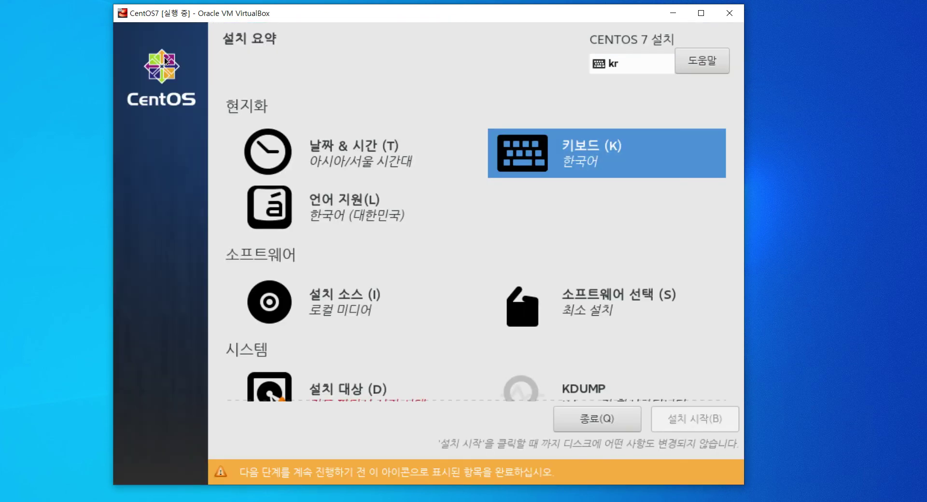
{"action": "left_click", "coordinate": [352, 204]}
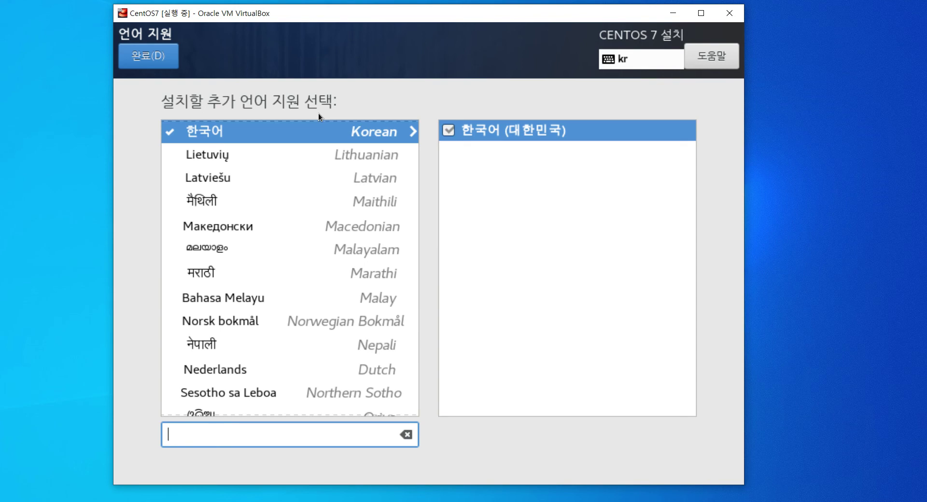
{"action": "left_click", "coordinate": [158, 59]}
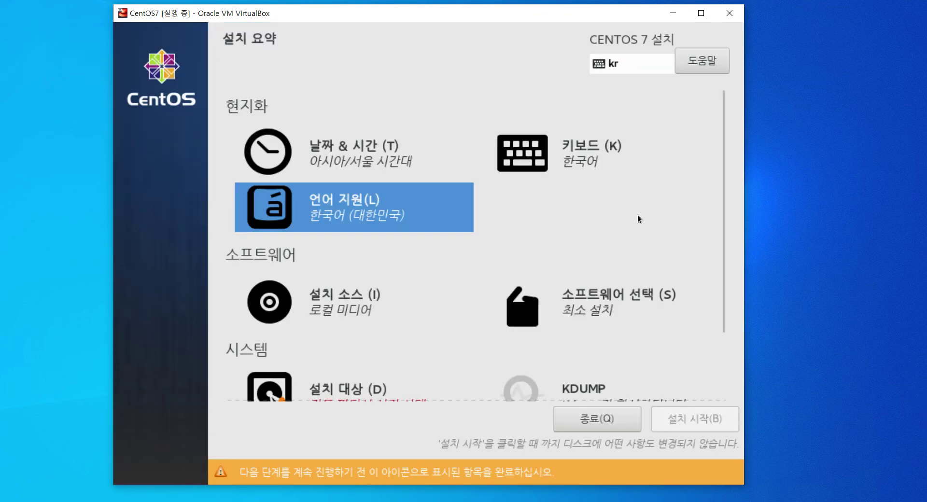
{"action": "left_click", "coordinate": [345, 304]}
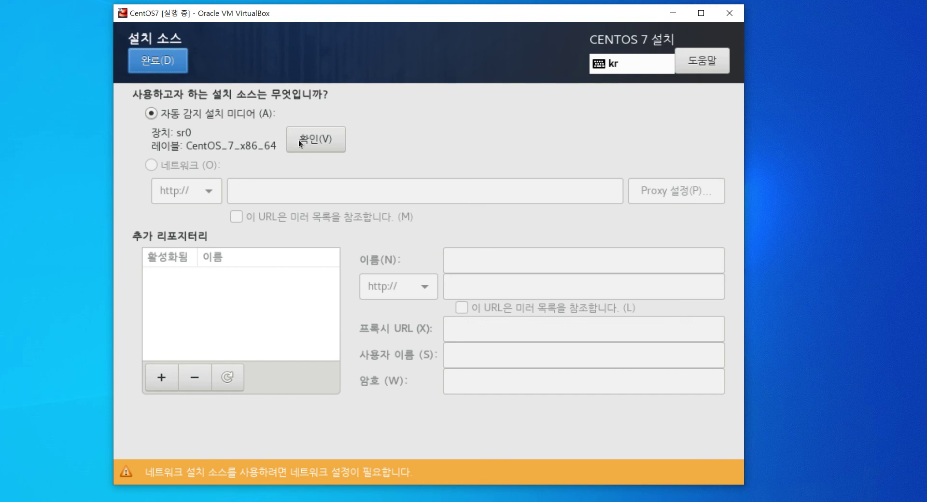
{"action": "left_click", "coordinate": [160, 64]}
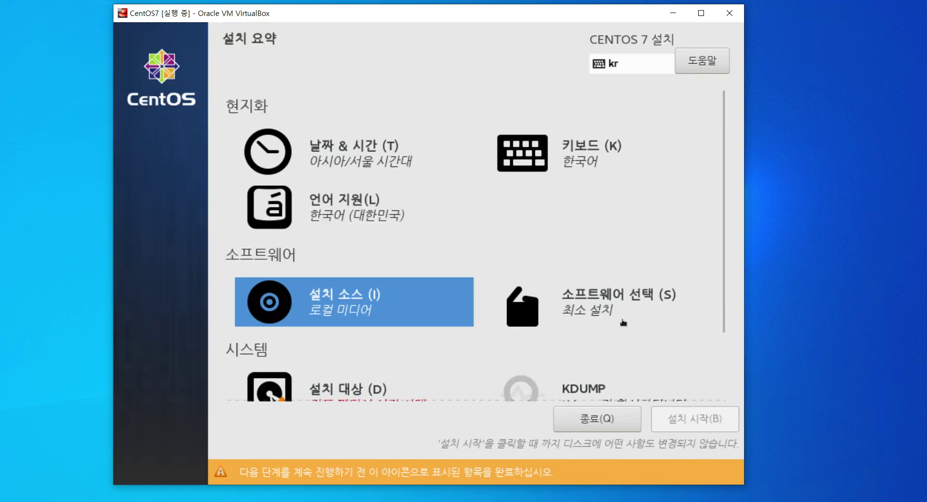
- Open the software selection (소프트웨어 선택) and choose 개발 및 창조를 위한 워크스테이션 as the base environment
{"action": "left_click", "coordinate": [601, 312]}
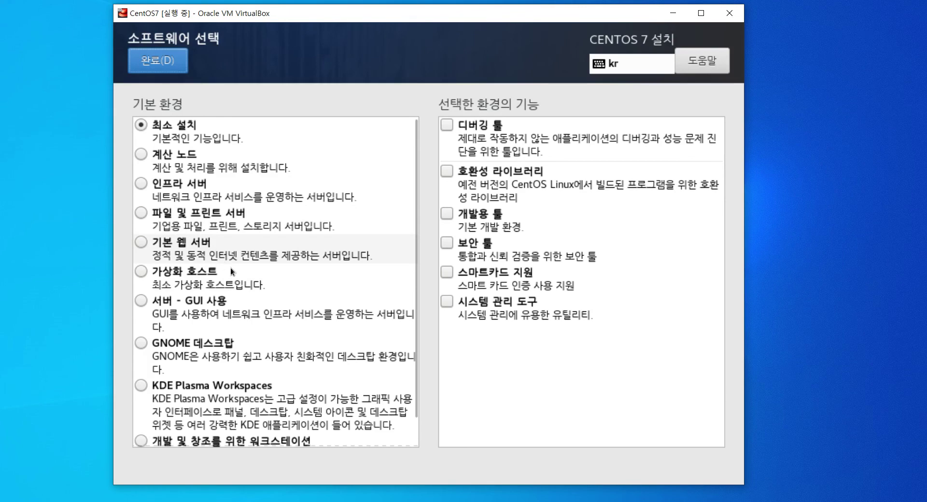
{"action": "scroll", "coordinate": [228, 265], "scroll_direction": "down", "scroll_amount": 1}
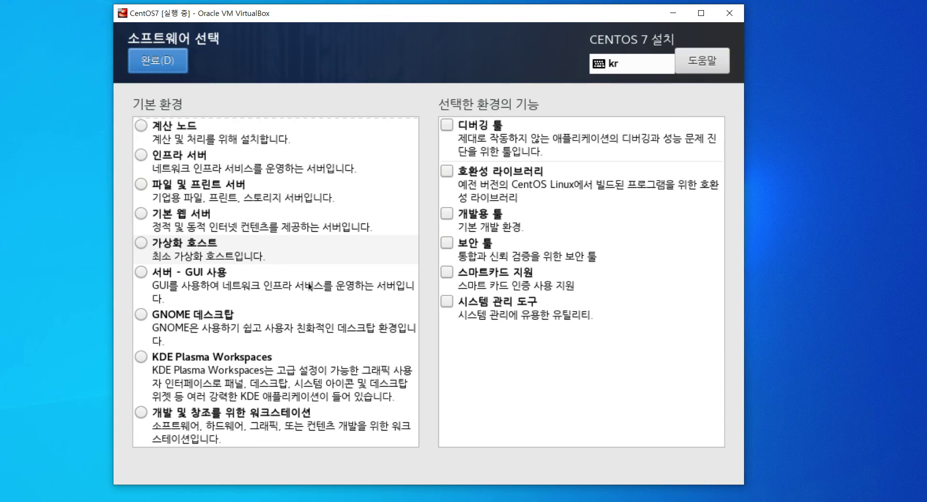
{"action": "left_click", "coordinate": [140, 412]}
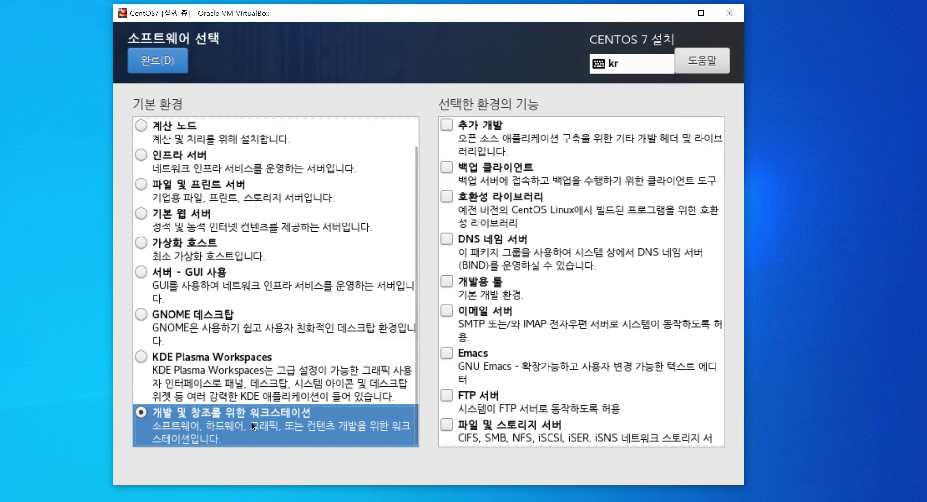
- Look through the environment's optional features, include 추가 개발 and complete the software selection
{"action": "scroll", "coordinate": [669, 337], "scroll_direction": "down", "scroll_amount": 3}
{"action": "scroll", "coordinate": [666, 352], "scroll_direction": "down", "scroll_amount": 10}
{"action": "scroll", "coordinate": [667, 357], "scroll_direction": "up", "scroll_amount": 11}
{"action": "scroll", "coordinate": [666, 360], "scroll_direction": "up", "scroll_amount": 2}
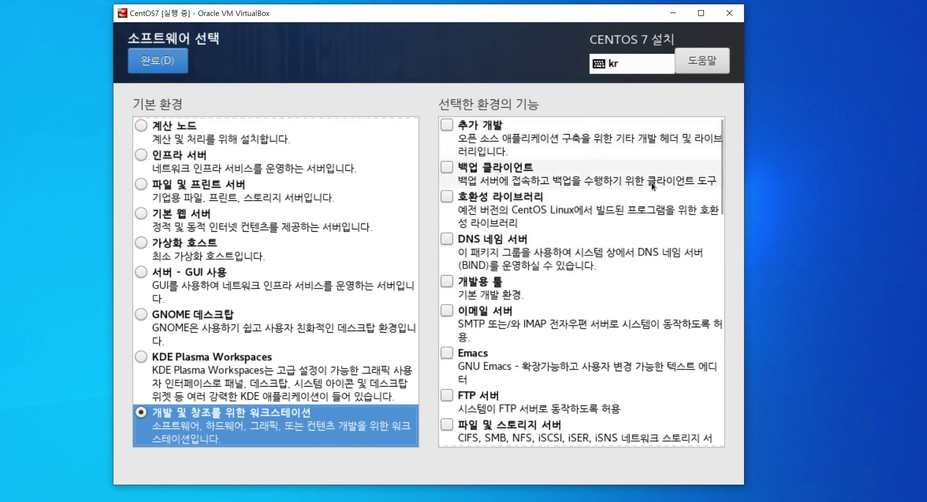
{"action": "left_click", "coordinate": [445, 125]}
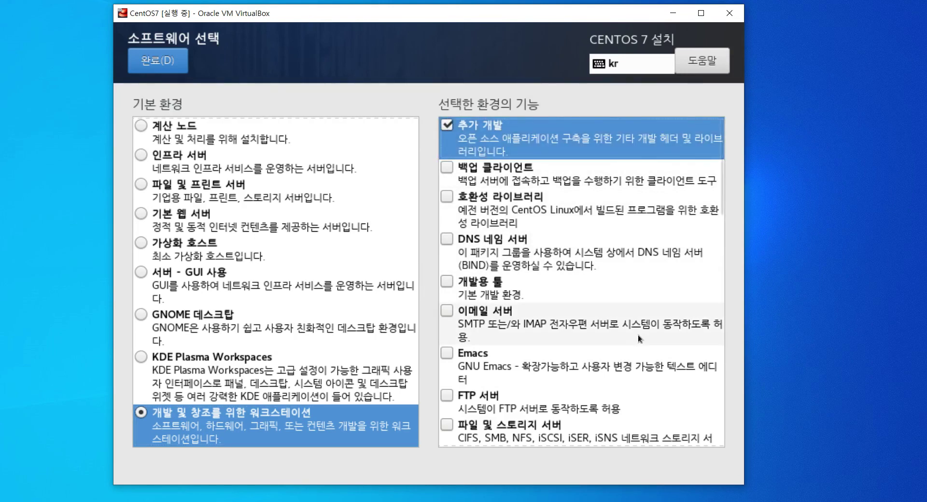
{"action": "scroll", "coordinate": [628, 324], "scroll_direction": "down", "scroll_amount": 3}
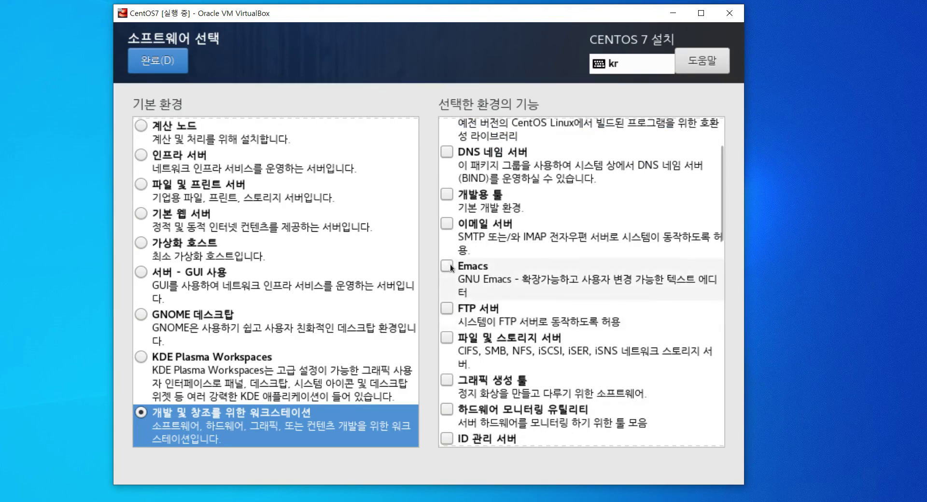
{"action": "scroll", "coordinate": [454, 314], "scroll_direction": "down", "scroll_amount": 2}
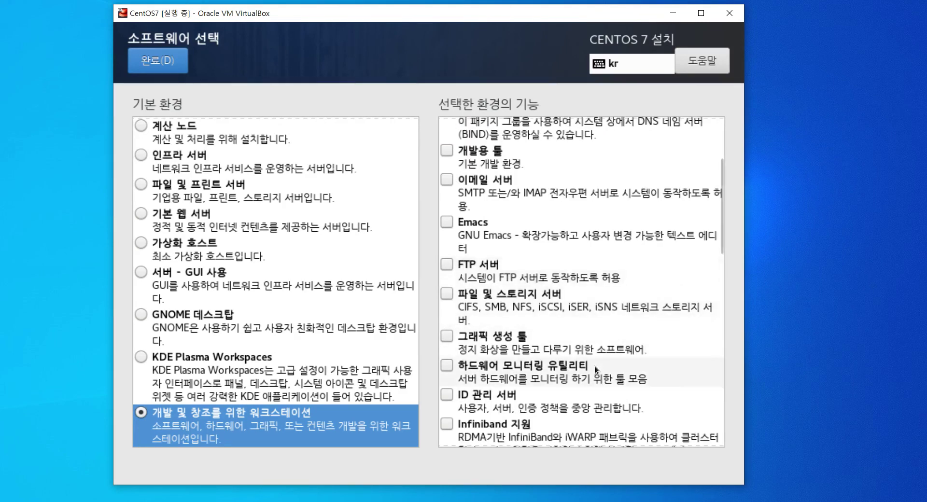
{"action": "scroll", "coordinate": [595, 366], "scroll_direction": "down", "scroll_amount": 3}
{"action": "scroll", "coordinate": [598, 366], "scroll_direction": "up", "scroll_amount": 5}
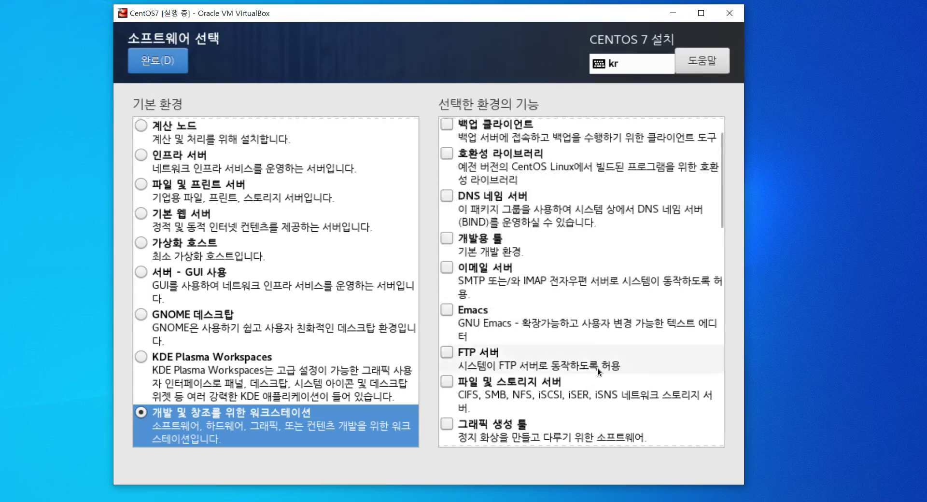
{"action": "scroll", "coordinate": [598, 368], "scroll_direction": "up", "scroll_amount": 2}
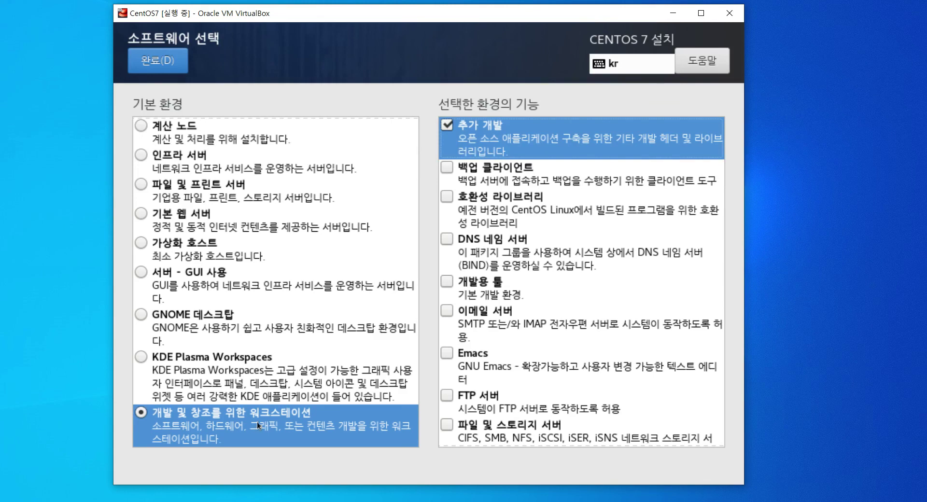
{"action": "left_click", "coordinate": [163, 64]}
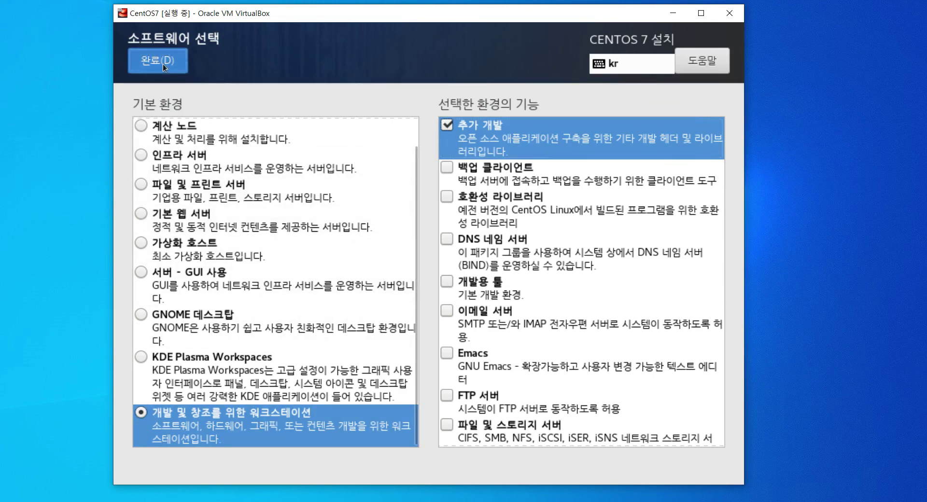
- Open the installation destination settings (설치 대상) and view the options for adding special and network disks
{"action": "scroll", "coordinate": [674, 266], "scroll_direction": "down", "scroll_amount": 3}
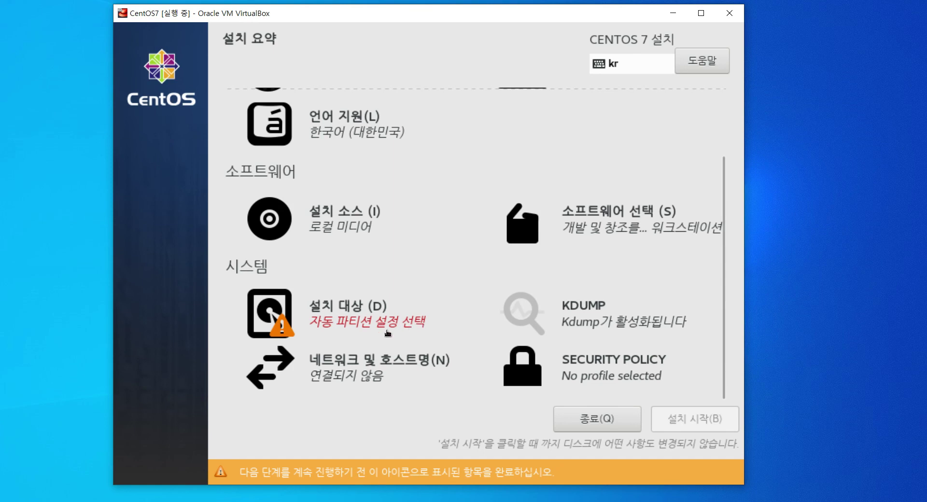
{"action": "left_click", "coordinate": [356, 322]}
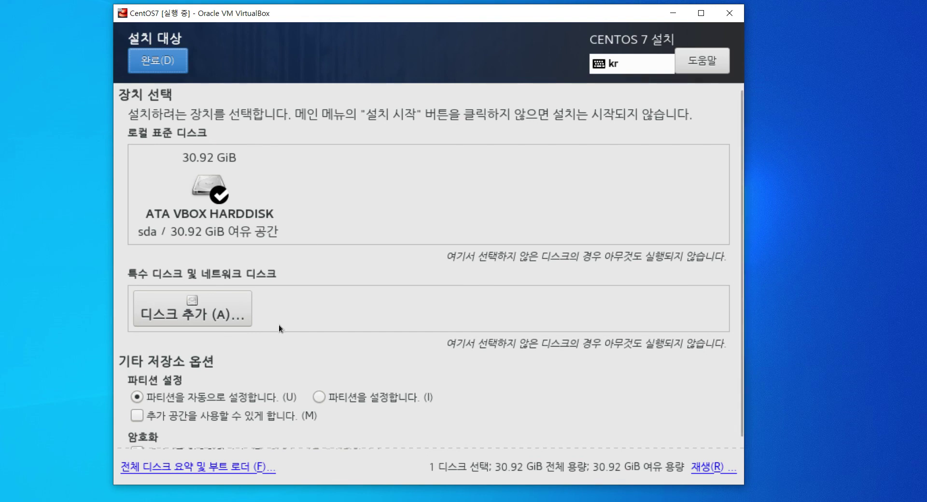
{"action": "left_click", "coordinate": [187, 312]}
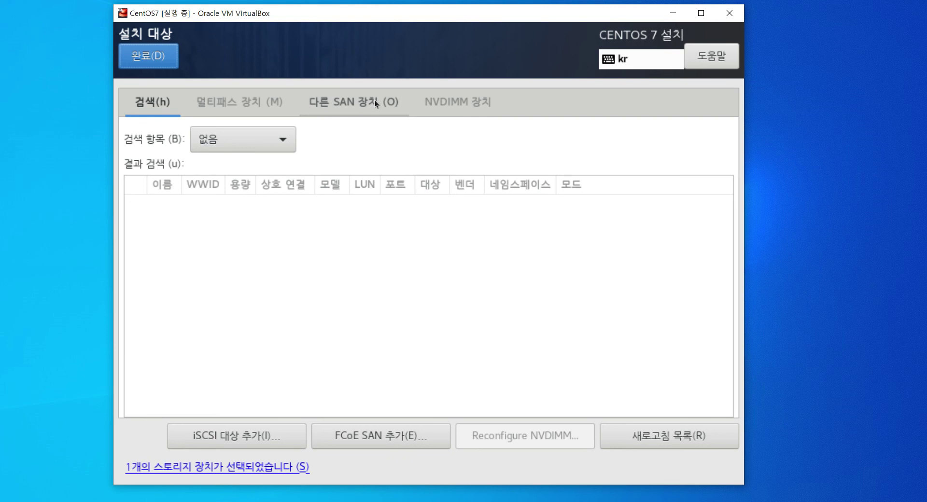
{"action": "left_click", "coordinate": [164, 59]}
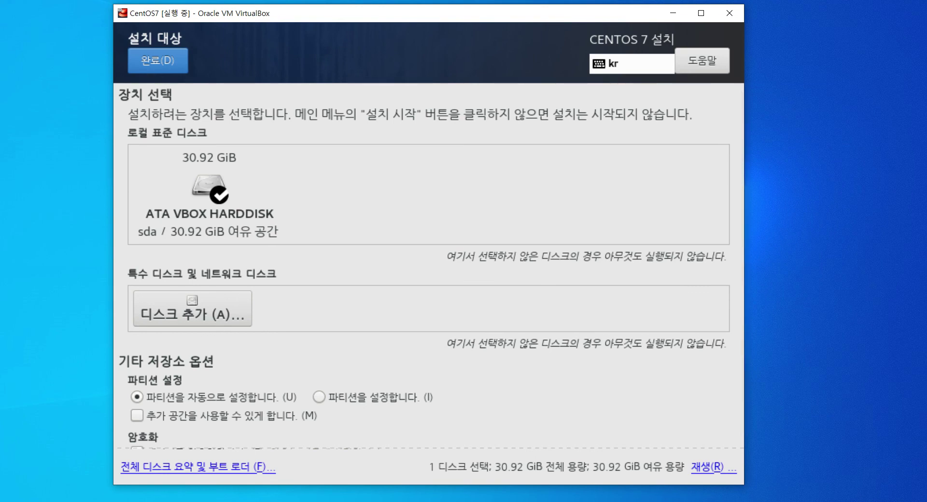
{"action": "key", "text": "ctrl+2"}
{"action": "left_click_drag", "start_coordinate": [550, 158], "coordinate": [549, 227]}
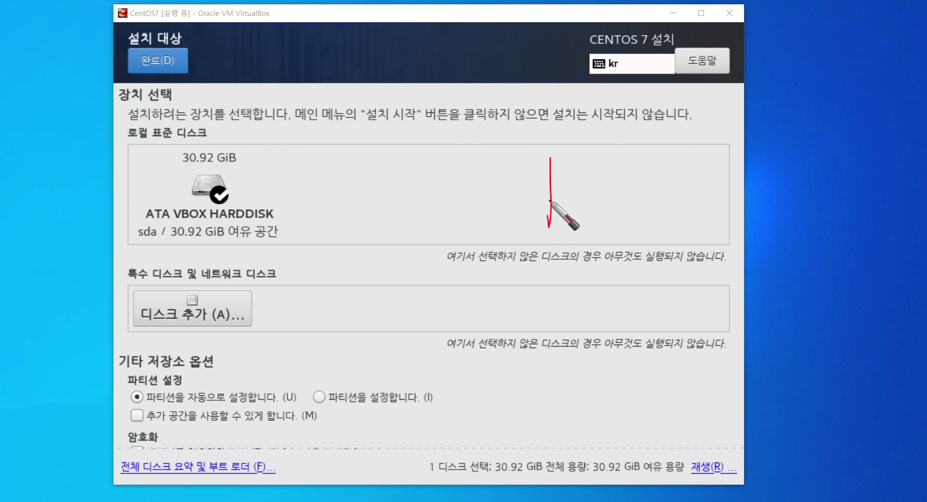
{"action": "mouse_move", "coordinate": [553, 159]}
{"action": "left_mouse_down"}
{"action": "mouse_move", "coordinate": [555, 195]}
{"action": "mouse_move", "coordinate": [580, 210]}
{"action": "mouse_move", "coordinate": [619, 193]}
{"action": "mouse_move", "coordinate": [628, 204]}
{"action": "mouse_move", "coordinate": [657, 193]}
{"action": "mouse_move", "coordinate": [678, 211]}
{"action": "mouse_move", "coordinate": [719, 203]}
{"action": "mouse_move", "coordinate": [727, 222]}
{"action": "left_mouse_up"}
{"action": "left_click", "coordinate": [681, 184]}
{"action": "mouse_move", "coordinate": [782, 132]}
{"action": "left_mouse_down"}
{"action": "mouse_move", "coordinate": [796, 376]}
{"action": "mouse_move", "coordinate": [873, 166]}
{"action": "mouse_move", "coordinate": [814, 148]}
{"action": "left_mouse_up"}
{"action": "left_click_drag", "start_coordinate": [742, 248], "coordinate": [902, 242]}
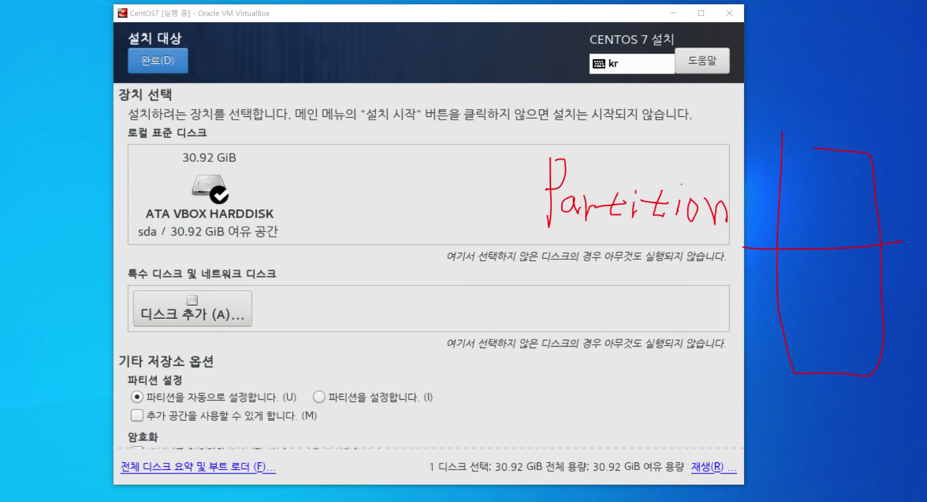
{"action": "key", "text": "Escape"}
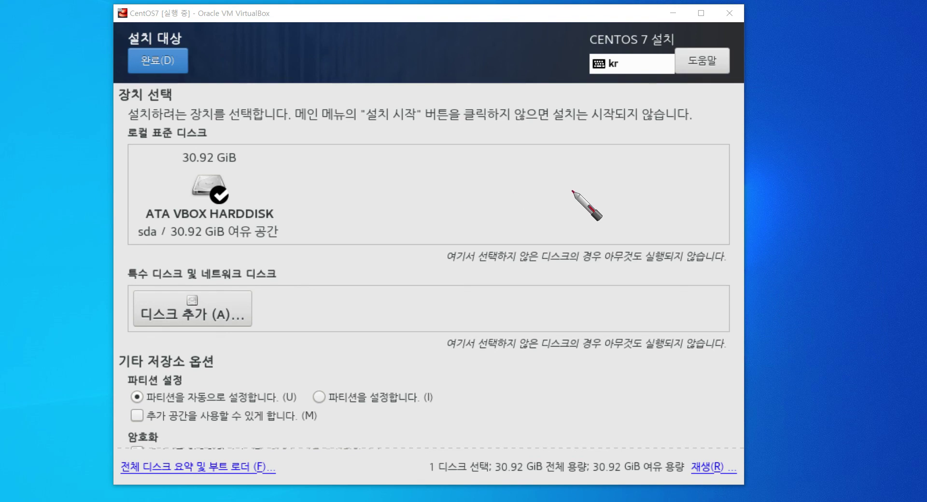
{"action": "left_click_drag", "start_coordinate": [824, 75], "coordinate": [776, 114]}
{"action": "mouse_move", "coordinate": [774, 179]}
{"action": "left_mouse_down"}
{"action": "mouse_move", "coordinate": [743, 194]}
{"action": "mouse_move", "coordinate": [780, 204]}
{"action": "mouse_move", "coordinate": [812, 186]}
{"action": "mouse_move", "coordinate": [860, 186]}
{"action": "mouse_move", "coordinate": [859, 244]}
{"action": "left_mouse_up"}
{"action": "mouse_move", "coordinate": [861, 184]}
{"action": "left_mouse_down"}
{"action": "mouse_move", "coordinate": [864, 195]}
{"action": "mouse_move", "coordinate": [856, 196]}
{"action": "left_mouse_up"}
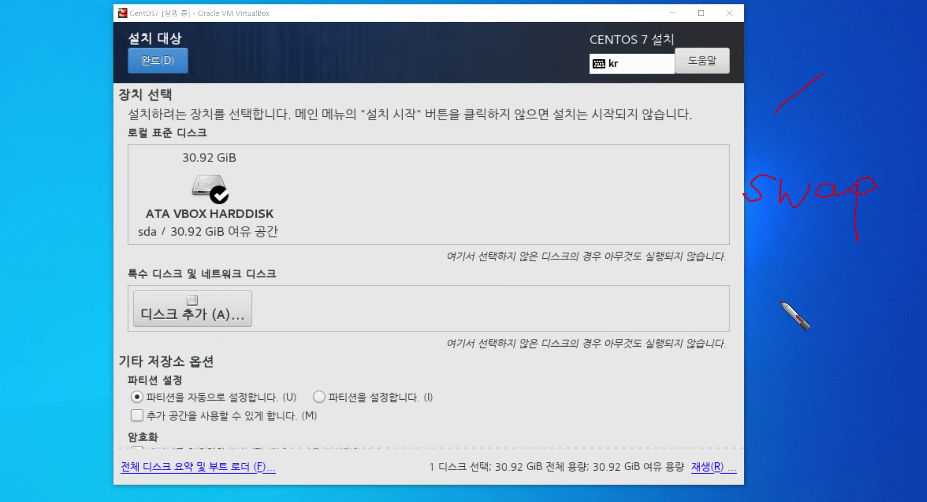
{"action": "mouse_move", "coordinate": [805, 269]}
{"action": "left_mouse_down"}
{"action": "mouse_move", "coordinate": [807, 301]}
{"action": "mouse_move", "coordinate": [874, 370]}
{"action": "mouse_move", "coordinate": [825, 268]}
{"action": "mouse_move", "coordinate": [806, 268]}
{"action": "left_mouse_up"}
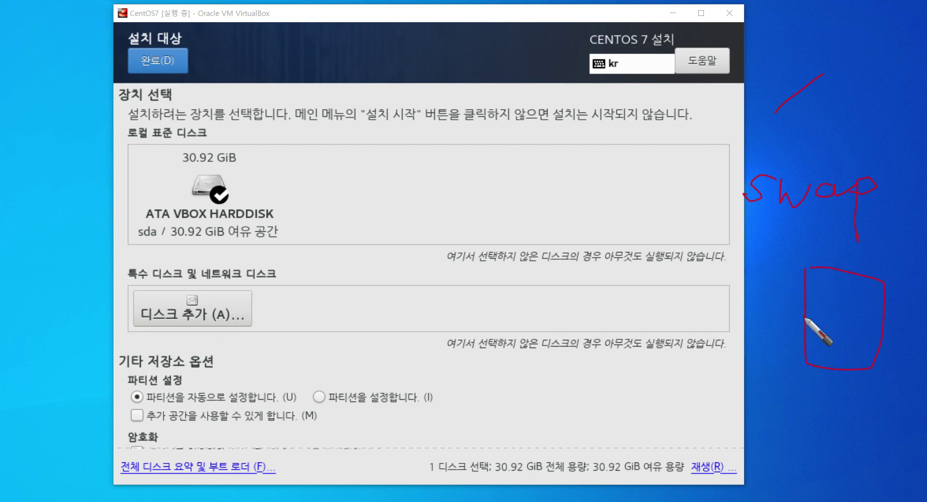
{"action": "left_click_drag", "start_coordinate": [593, 226], "coordinate": [600, 271]}
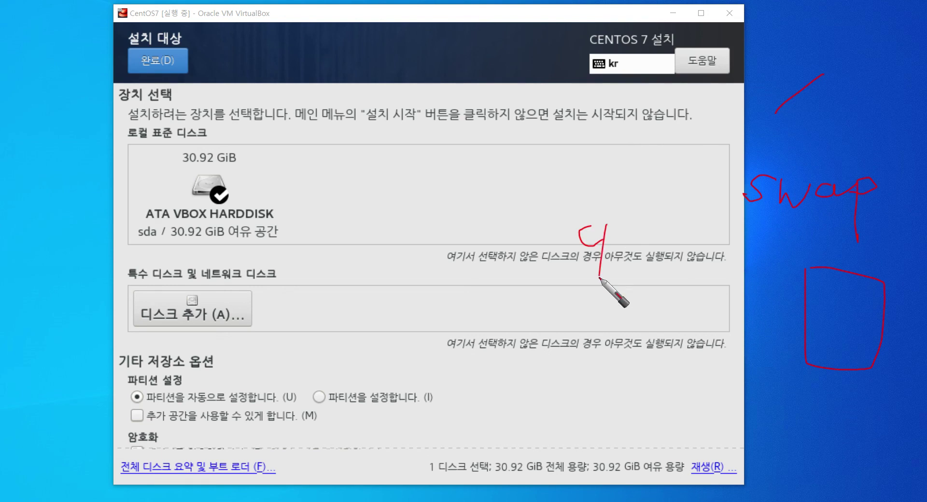
{"action": "mouse_move", "coordinate": [605, 228]}
{"action": "left_mouse_down"}
{"action": "mouse_move", "coordinate": [606, 237]}
{"action": "mouse_move", "coordinate": [648, 224]}
{"action": "left_mouse_up"}
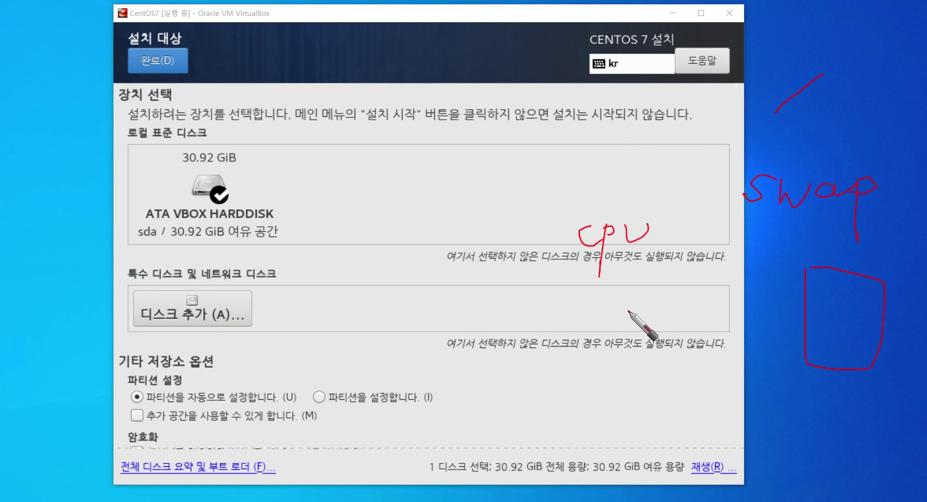
{"action": "mouse_move", "coordinate": [690, 268]}
{"action": "left_mouse_down"}
{"action": "mouse_move", "coordinate": [740, 377]}
{"action": "mouse_move", "coordinate": [694, 276]}
{"action": "mouse_move", "coordinate": [700, 234]}
{"action": "mouse_move", "coordinate": [703, 273]}
{"action": "mouse_move", "coordinate": [719, 239]}
{"action": "mouse_move", "coordinate": [726, 258]}
{"action": "mouse_move", "coordinate": [741, 239]}
{"action": "mouse_move", "coordinate": [746, 263]}
{"action": "left_mouse_up"}
{"action": "mouse_move", "coordinate": [841, 246]}
{"action": "left_mouse_down"}
{"action": "mouse_move", "coordinate": [842, 260]}
{"action": "mouse_move", "coordinate": [856, 253]}
{"action": "mouse_move", "coordinate": [852, 279]}
{"action": "mouse_move", "coordinate": [872, 274]}
{"action": "mouse_move", "coordinate": [875, 256]}
{"action": "mouse_move", "coordinate": [869, 272]}
{"action": "left_mouse_up"}
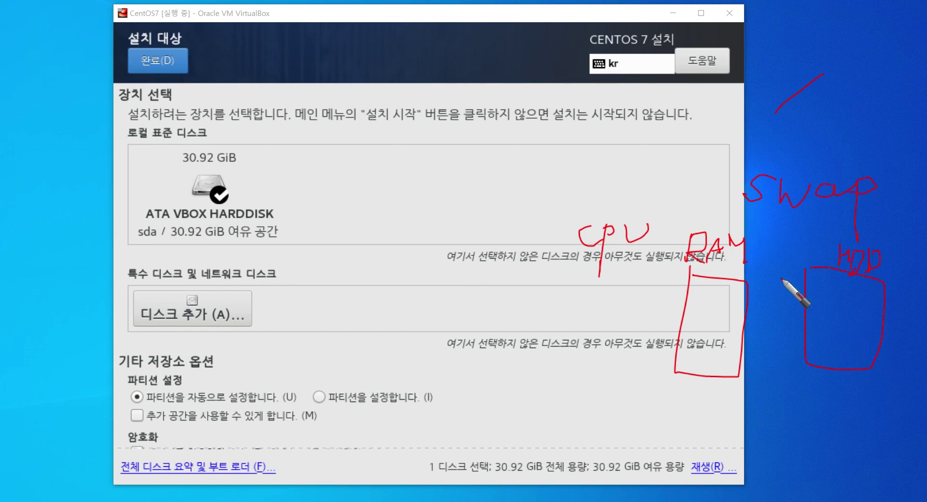
{"action": "mouse_move", "coordinate": [744, 227]}
{"action": "left_mouse_down"}
{"action": "mouse_move", "coordinate": [718, 228]}
{"action": "mouse_move", "coordinate": [699, 278]}
{"action": "mouse_move", "coordinate": [739, 232]}
{"action": "left_mouse_up"}
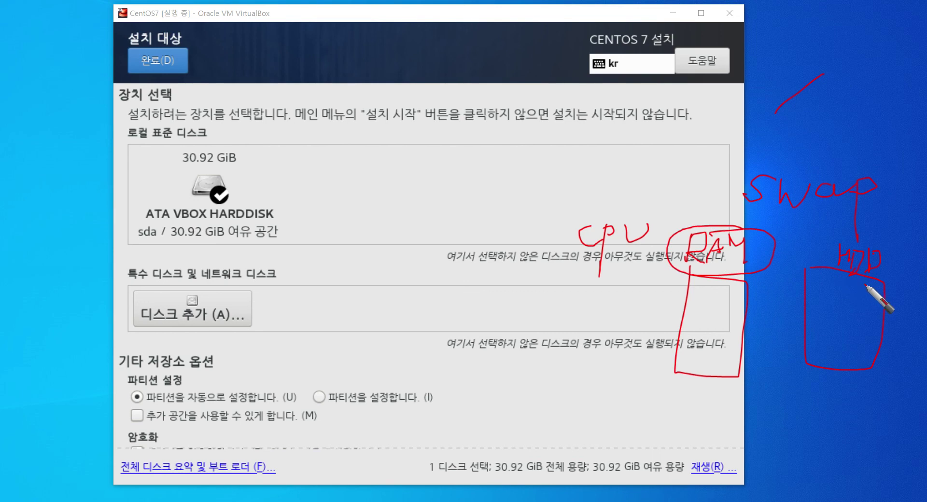
{"action": "mouse_move", "coordinate": [692, 393]}
{"action": "left_mouse_down"}
{"action": "mouse_move", "coordinate": [685, 408]}
{"action": "mouse_move", "coordinate": [690, 393]}
{"action": "mouse_move", "coordinate": [723, 417]}
{"action": "mouse_move", "coordinate": [738, 400]}
{"action": "mouse_move", "coordinate": [731, 412]}
{"action": "left_mouse_up"}
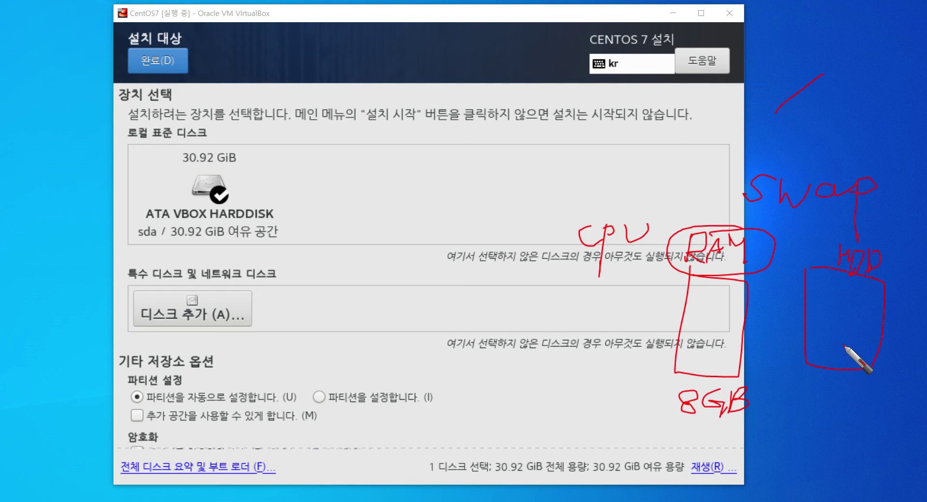
{"action": "left_click_drag", "start_coordinate": [710, 343], "coordinate": [713, 341]}
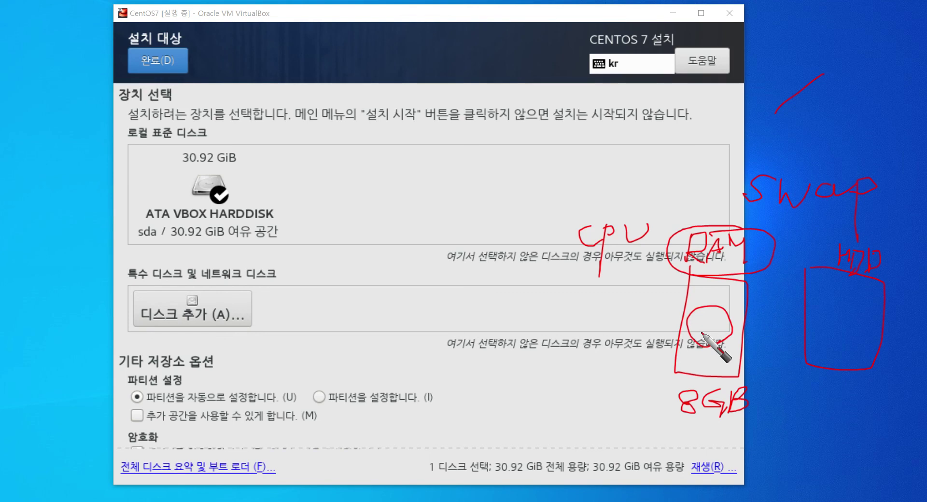